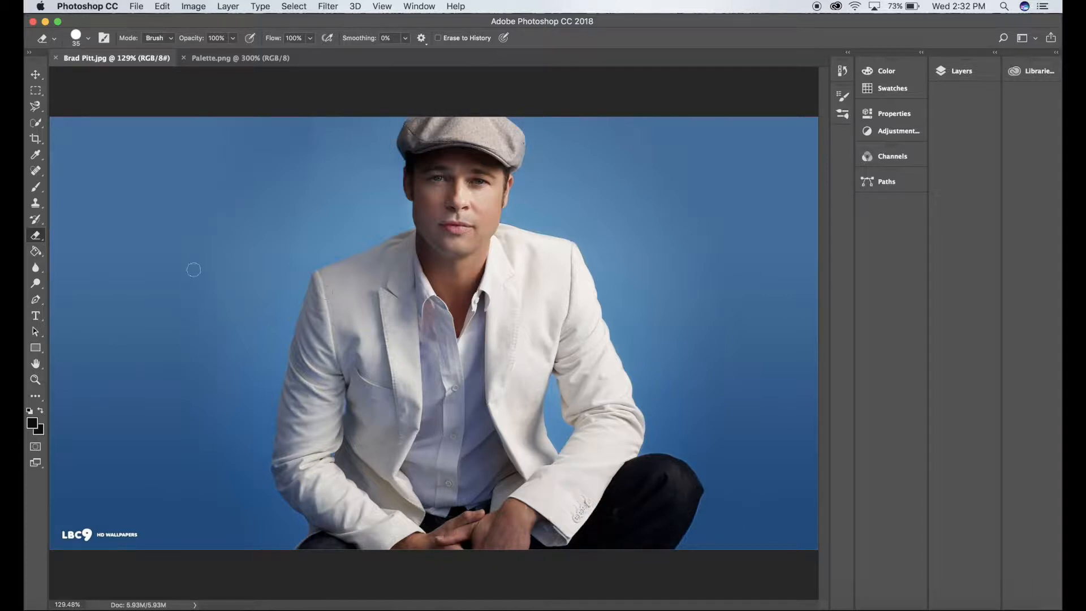
# - Try selecting the blue background beside the man with the Magic Wand tool
pyautogui.click(40, 127)
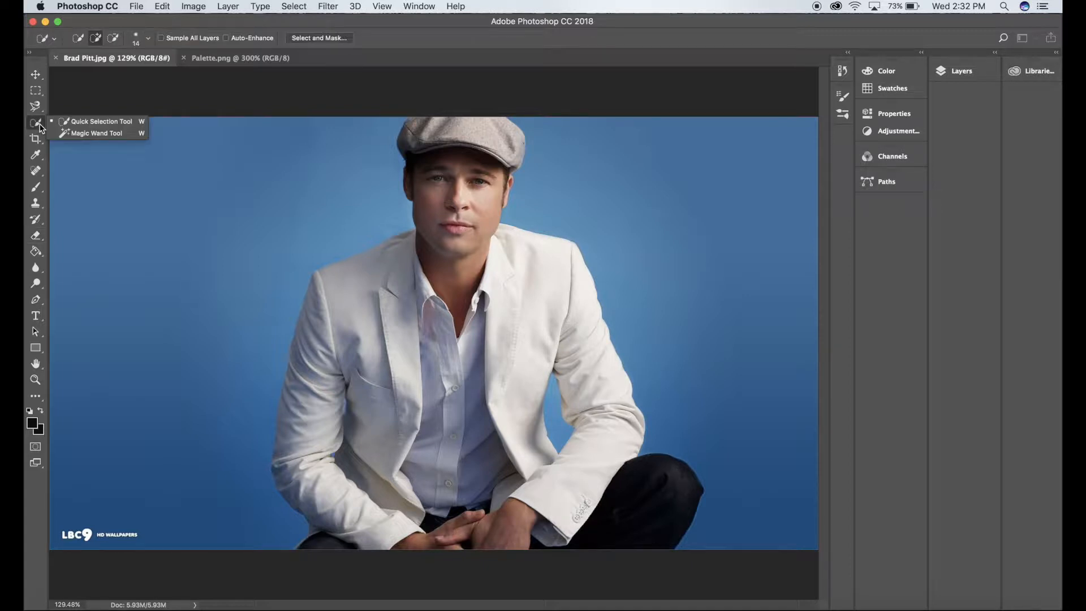
pyautogui.click(64, 134)
pyautogui.click(182, 191)
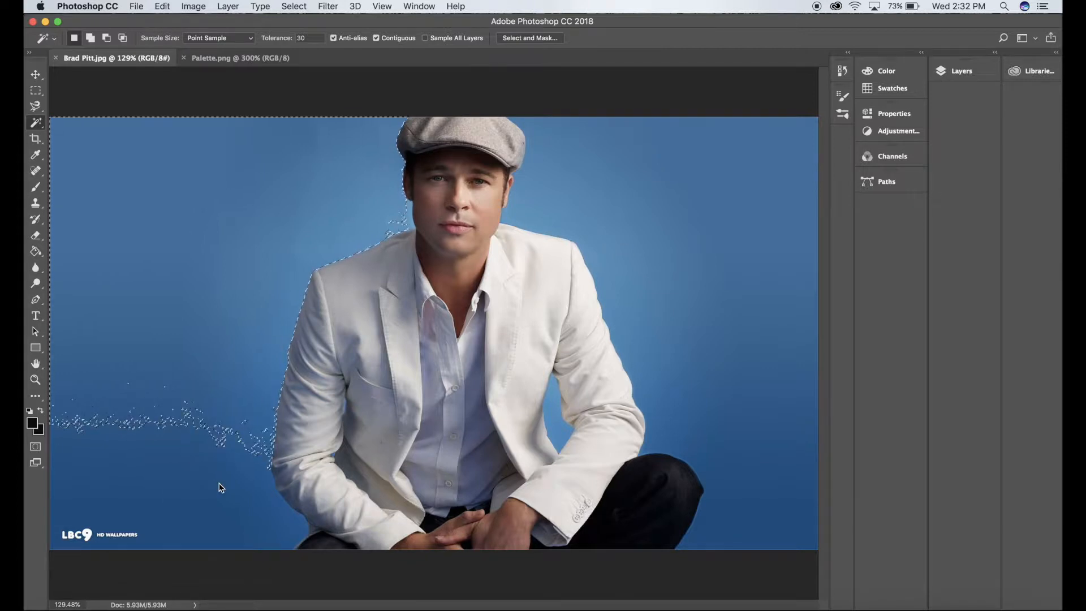
# - Try selecting the white jacket with several Magic Wand samples, and clear the selection
pyautogui.click(408, 363)
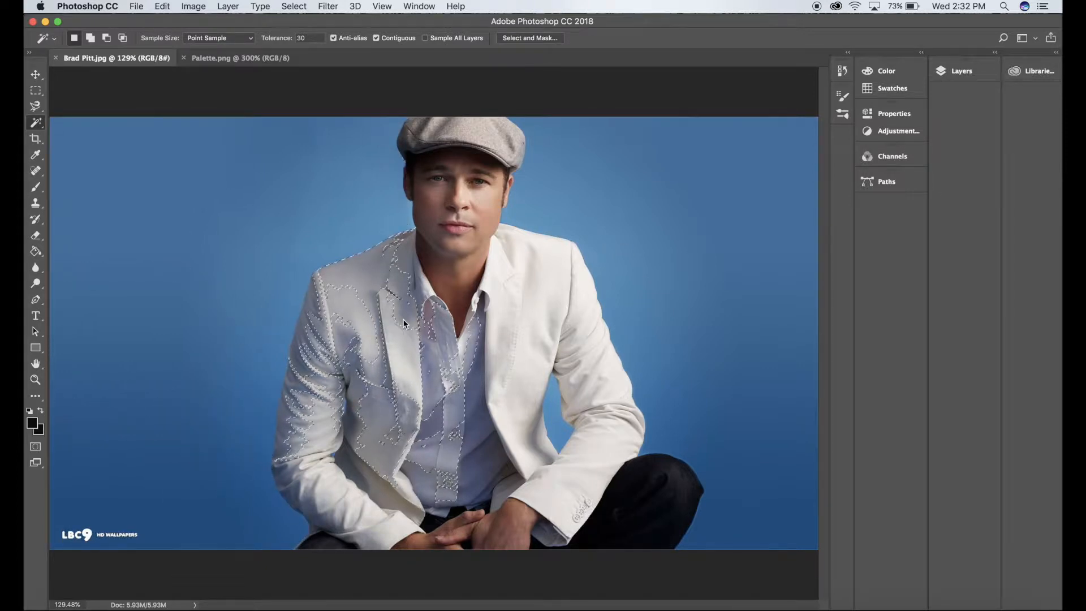
pyautogui.click(337, 333)
pyautogui.keyDown('shift'); pyautogui.click(315, 338); pyautogui.keyUp('shift')
pyautogui.click(394, 270)
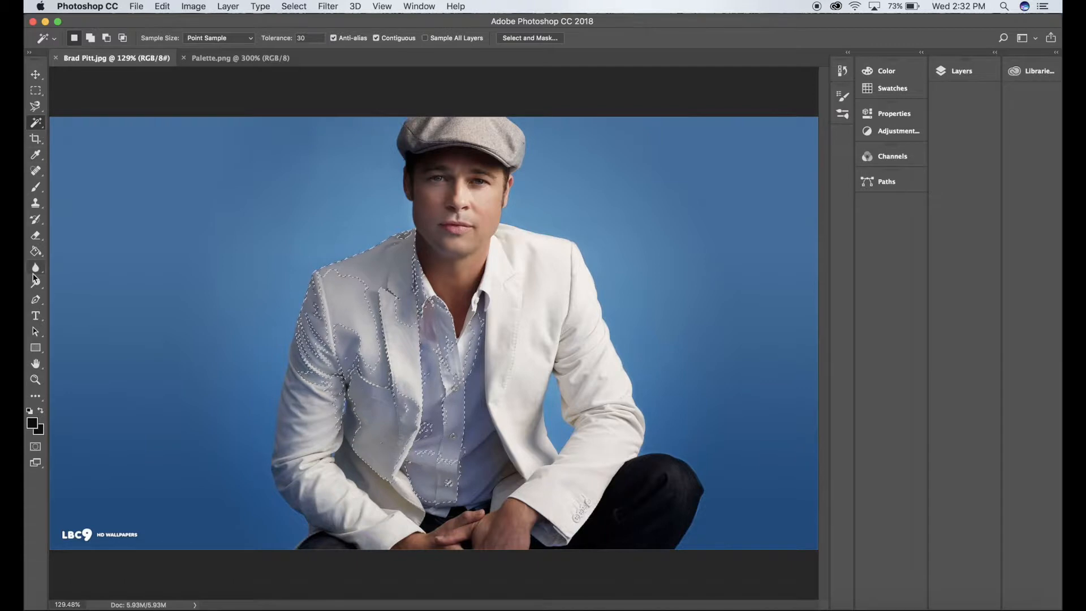
pyautogui.press('a')
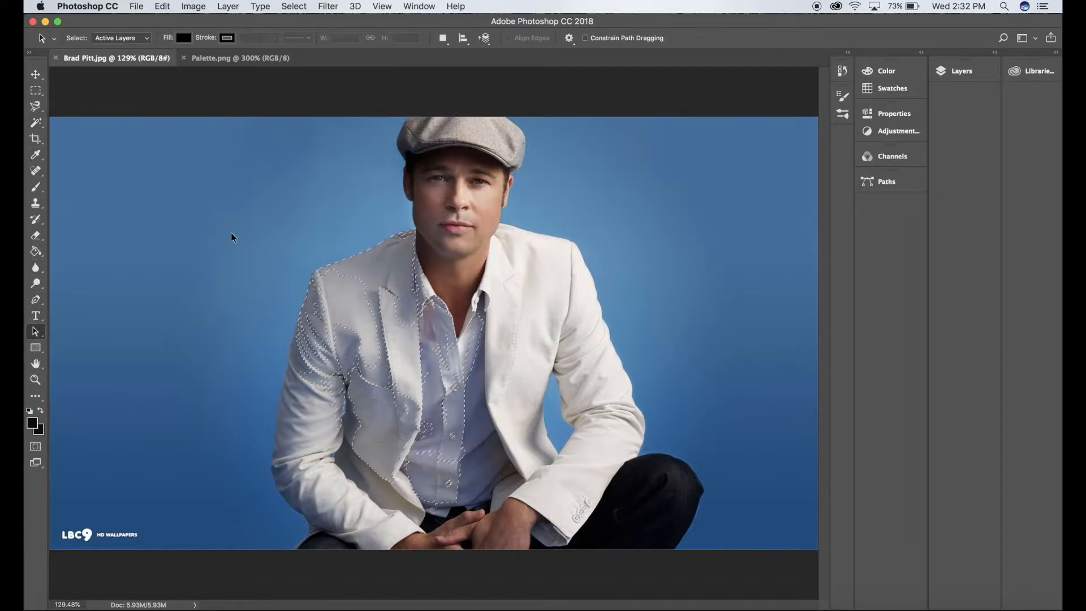
pyautogui.press('super+d')
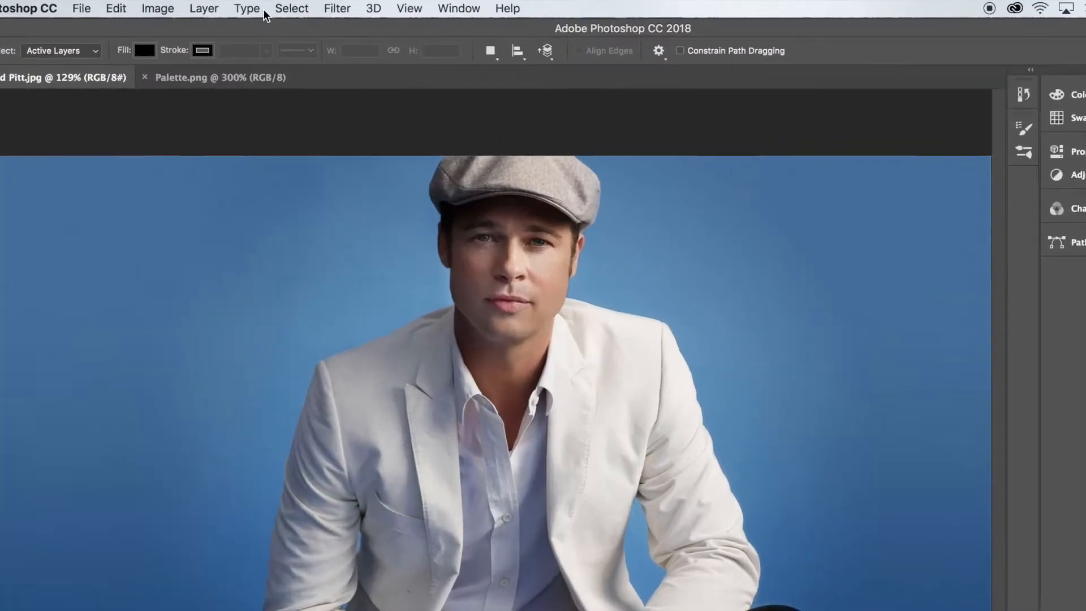
# - Open the Color Range selection dialog and move it clear of the man's face
pyautogui.click(290, 5)
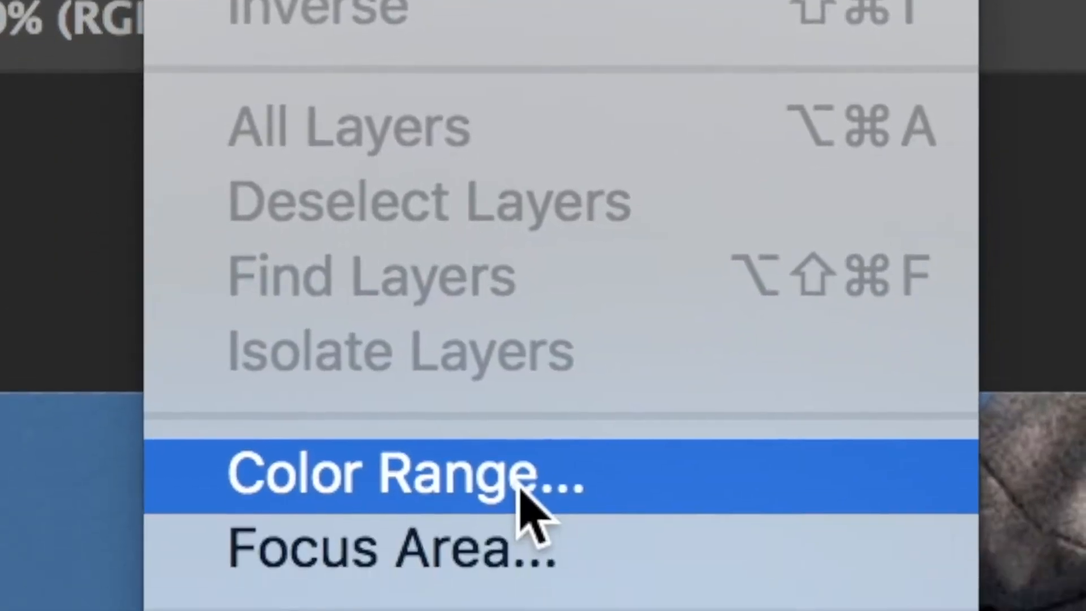
pyautogui.click(519, 467)
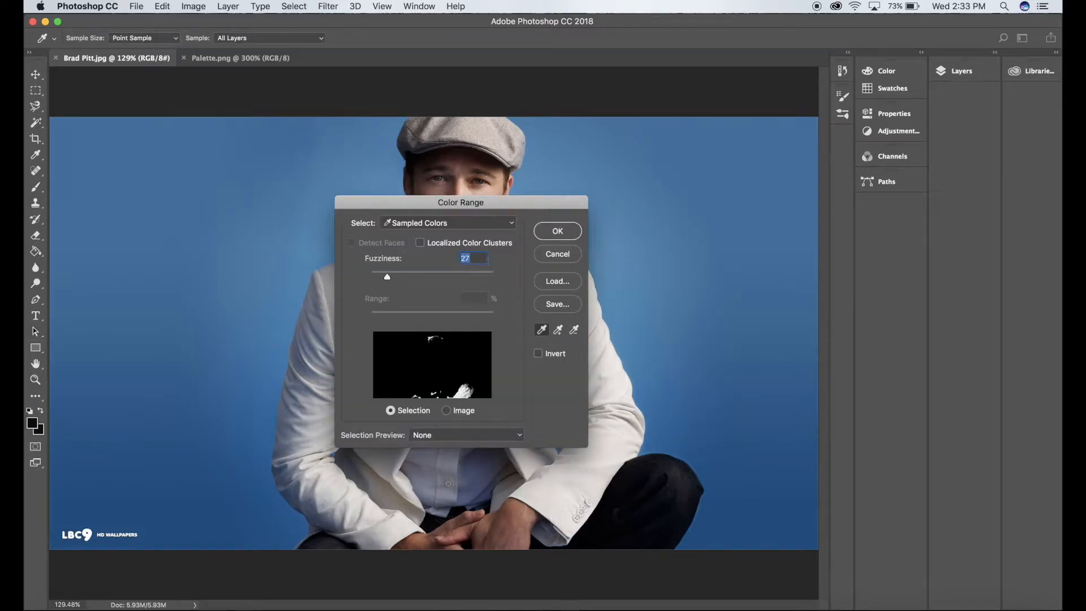
pyautogui.moveTo(494, 202); pyautogui.dragTo(729, 73)
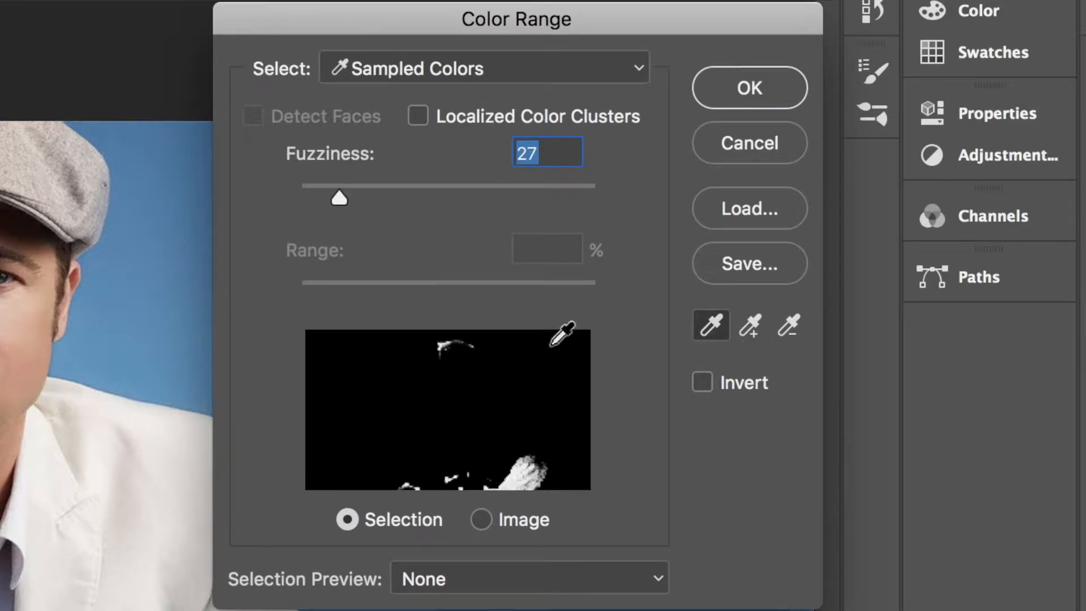
# - Sample different shades of the blue background as the Color Range selection colour
pyautogui.click(561, 378)
pyautogui.click(319, 462)
pyautogui.click(340, 392)
pyautogui.click(347, 439)
pyautogui.click(347, 386)
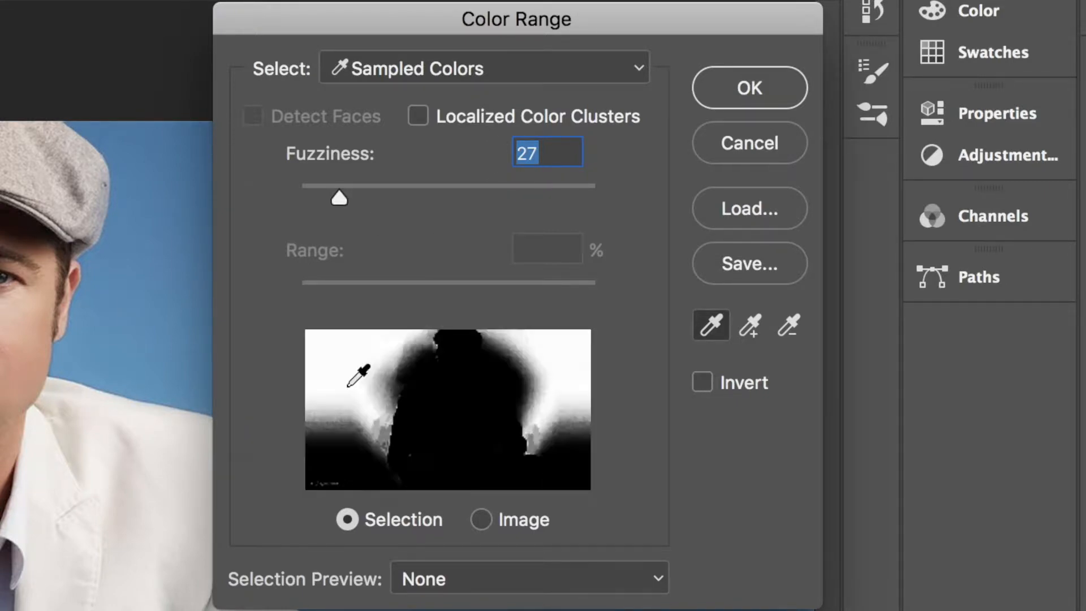
pyautogui.click(349, 450)
pyautogui.click(358, 378)
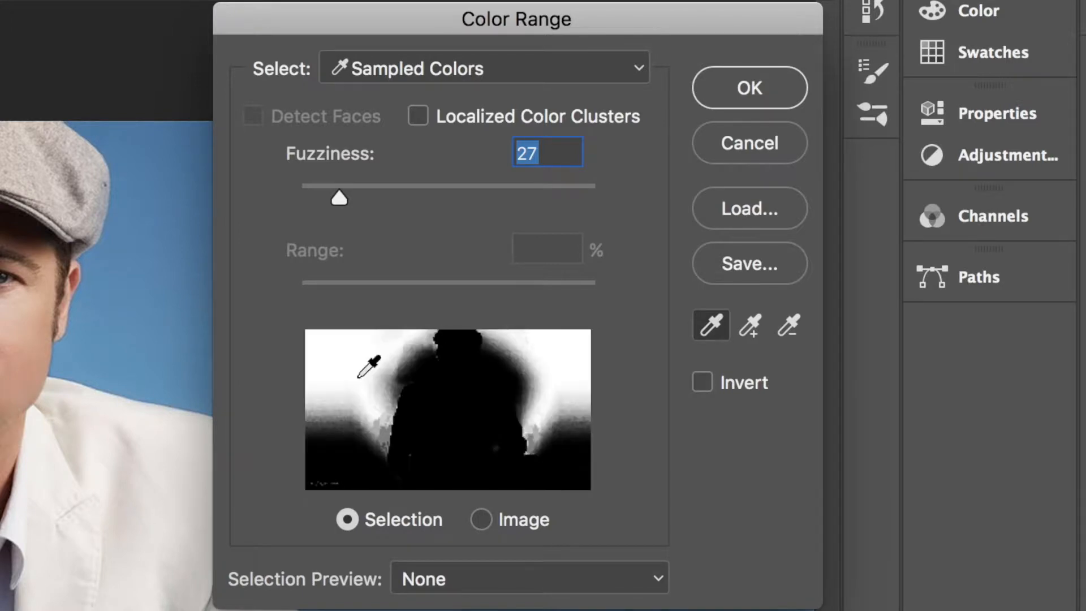
# - Try sampling the man's jacket and other tones in the preview as the selection colour
pyautogui.click(461, 415)
pyautogui.click(423, 404)
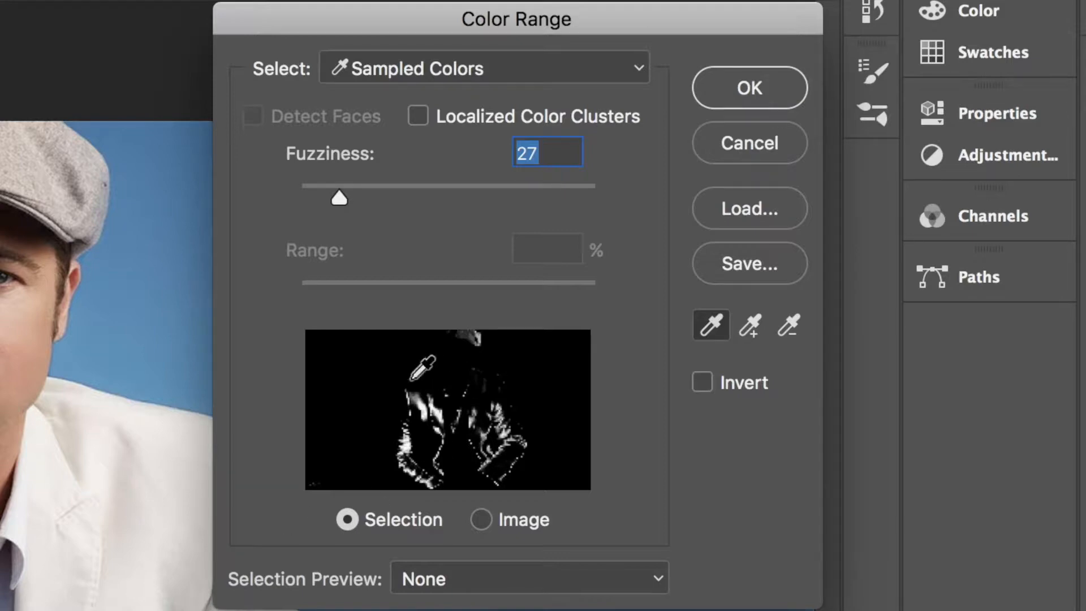
pyautogui.click(367, 378)
pyautogui.click(358, 467)
pyautogui.click(448, 378)
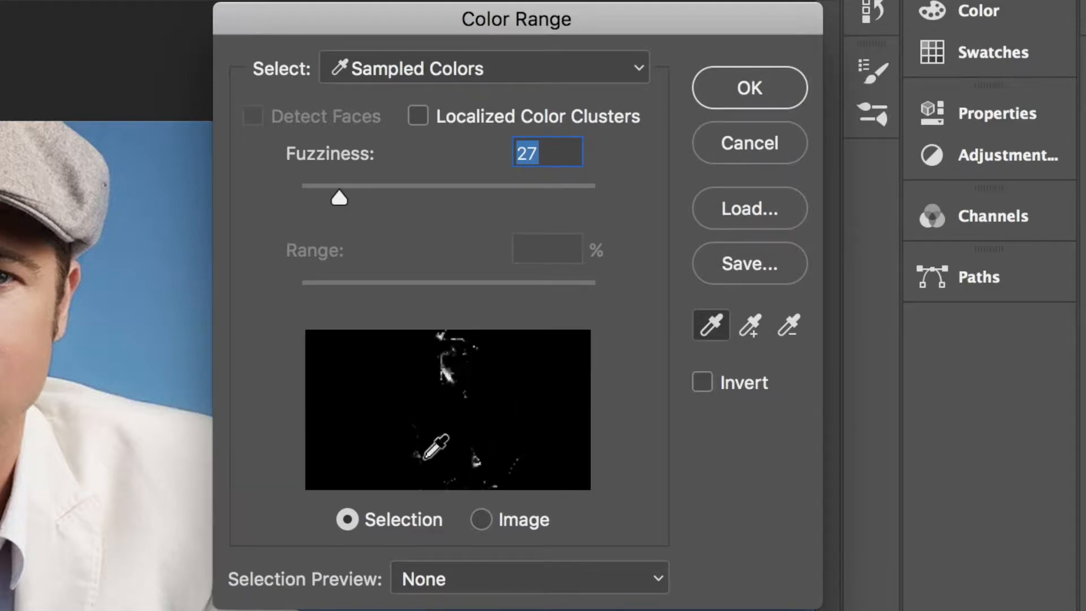
pyautogui.click(424, 458)
pyautogui.click(425, 410)
pyautogui.click(426, 389)
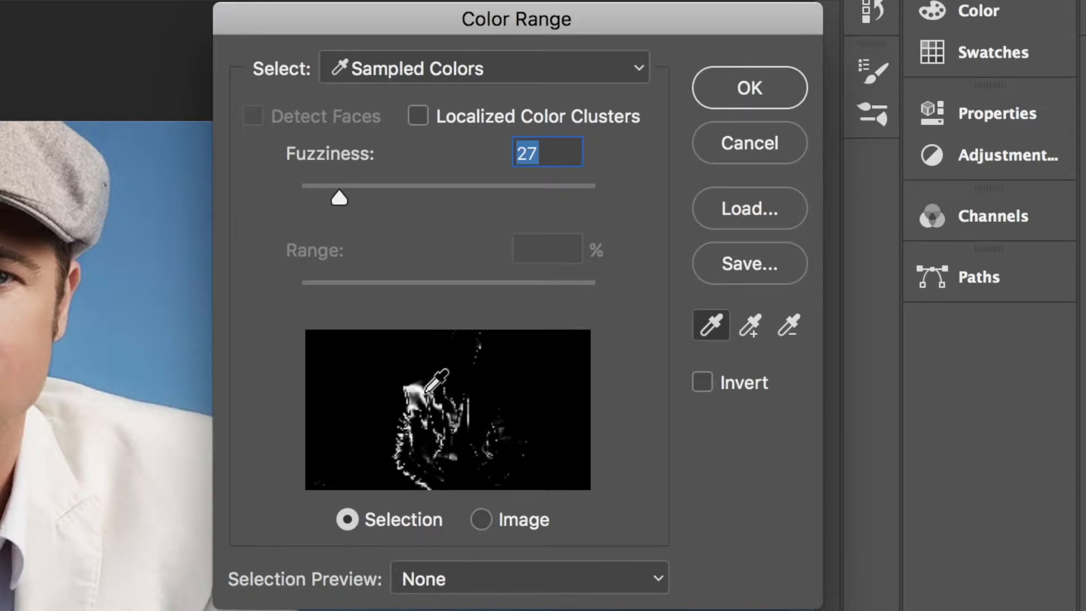
pyautogui.click(419, 390)
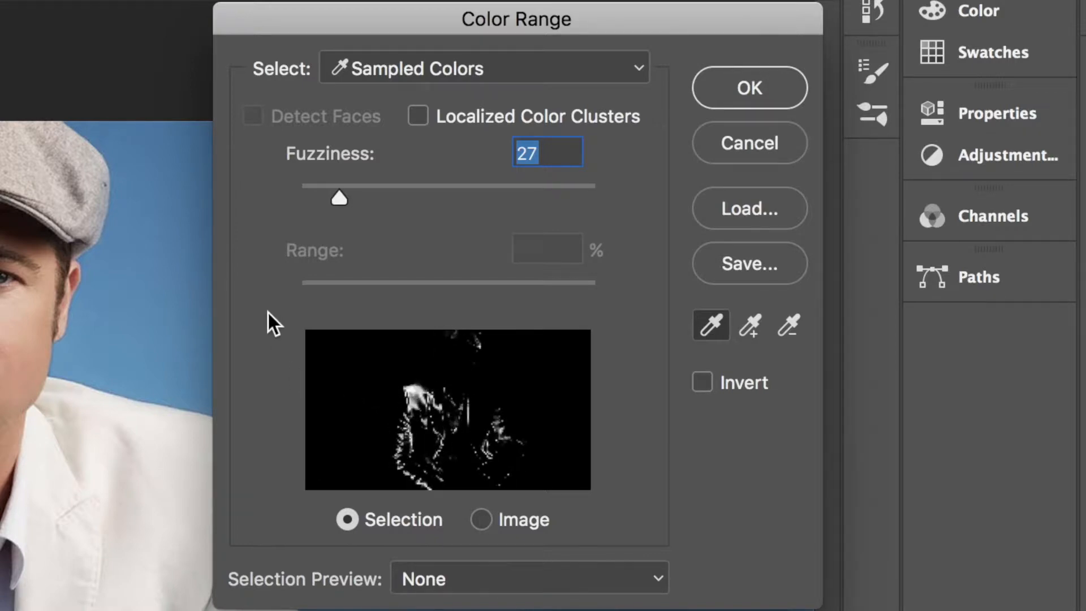
# - Sample the upper blue background and add the darker blue, the glow around the man and the cap to the colour range
pyautogui.click(359, 360)
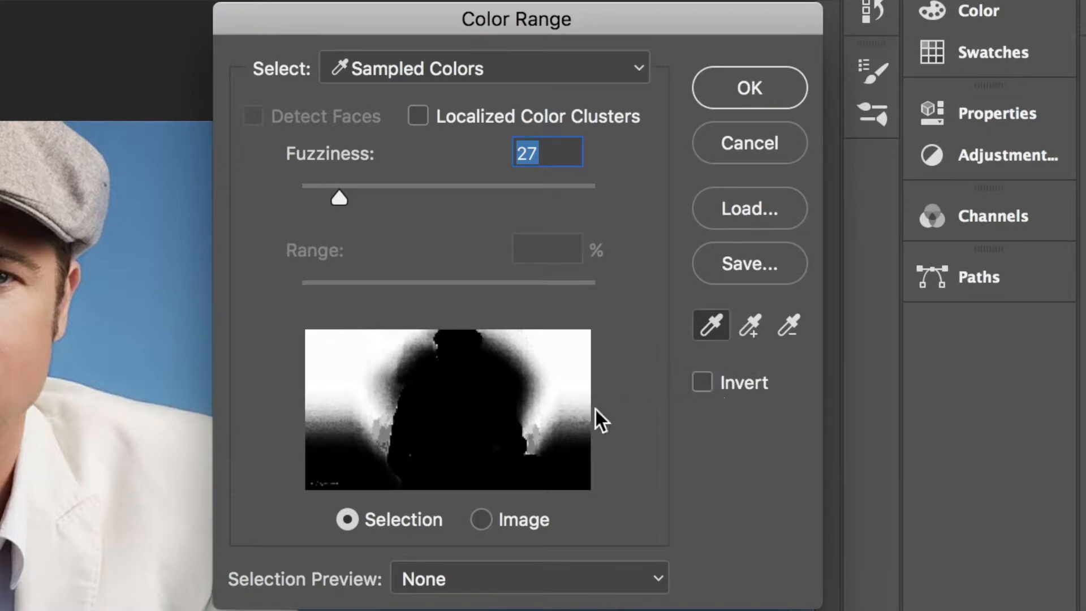
pyautogui.click(751, 333)
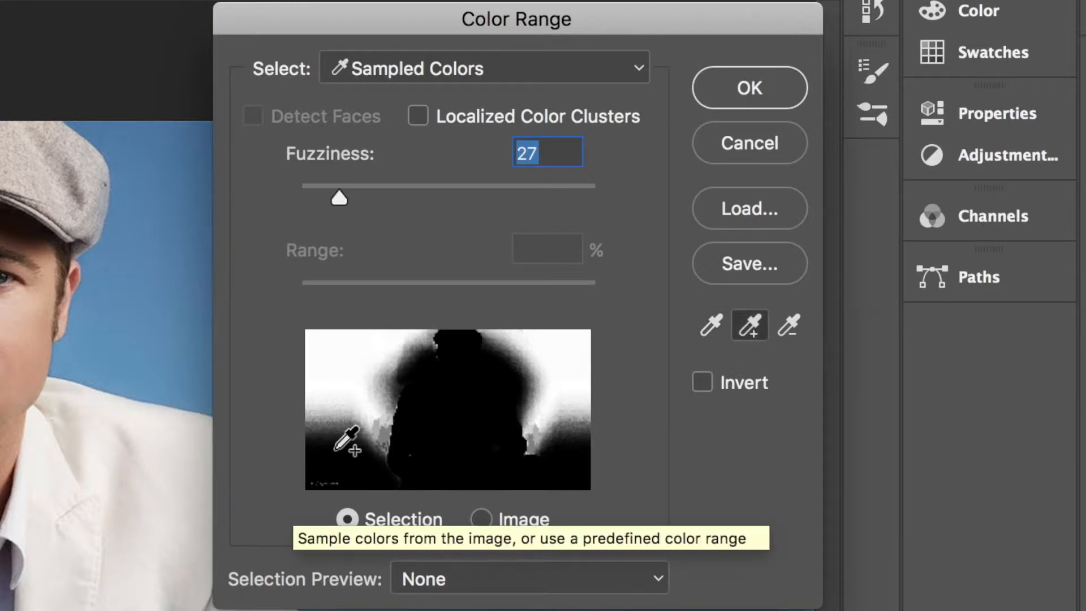
pyautogui.click(325, 467)
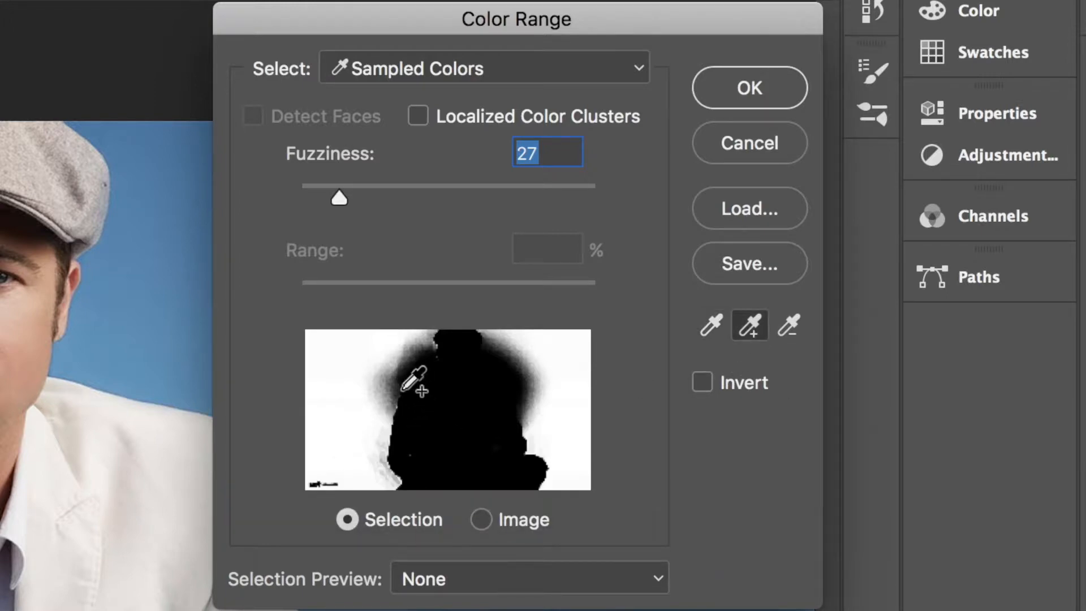
pyautogui.click(409, 357)
pyautogui.click(425, 361)
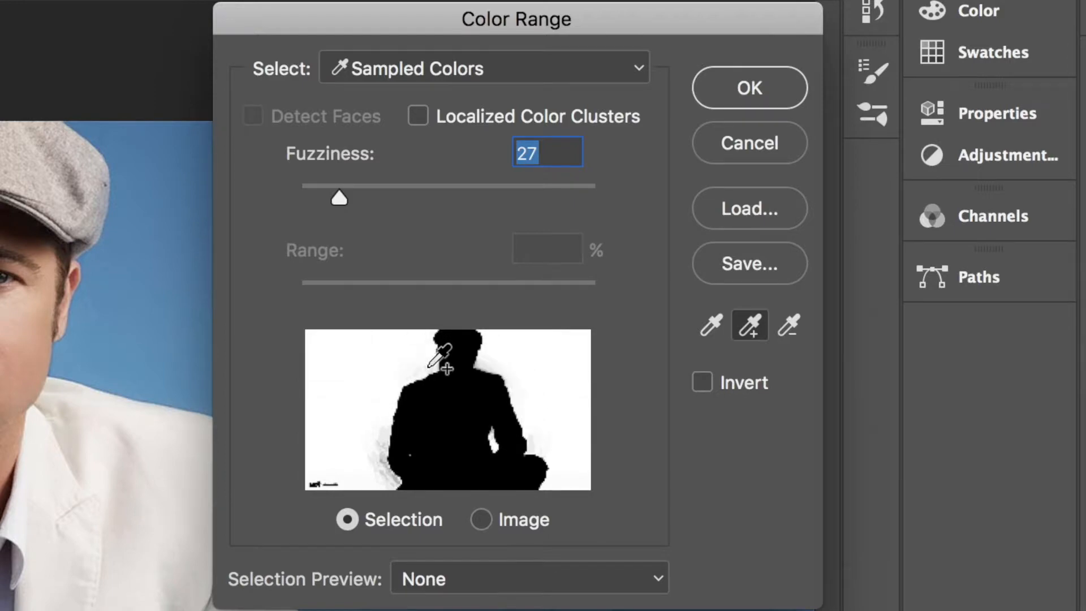
pyautogui.click(381, 470)
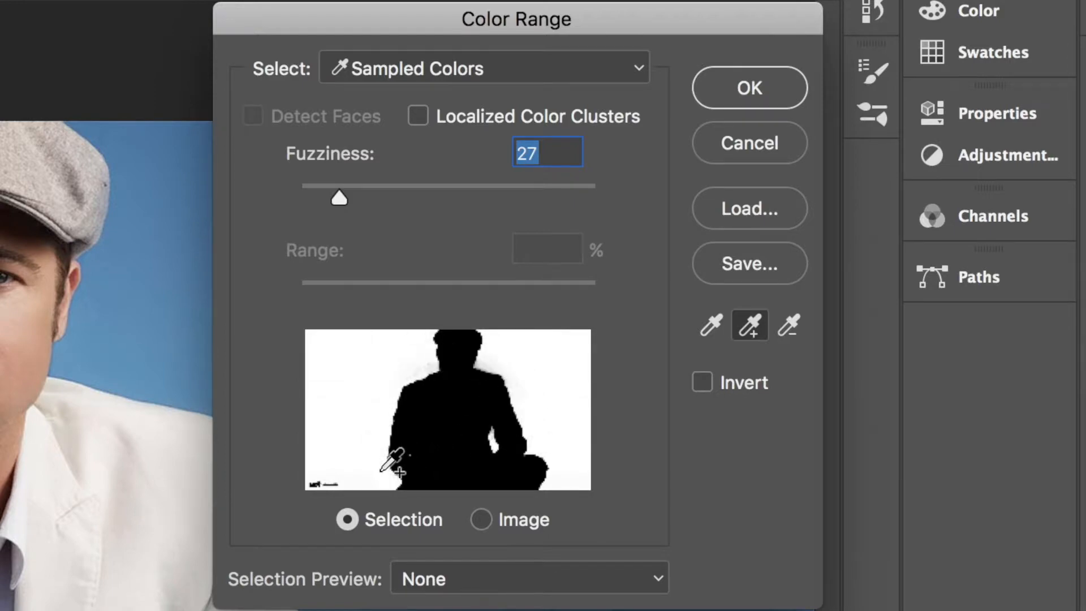
pyautogui.click(476, 340)
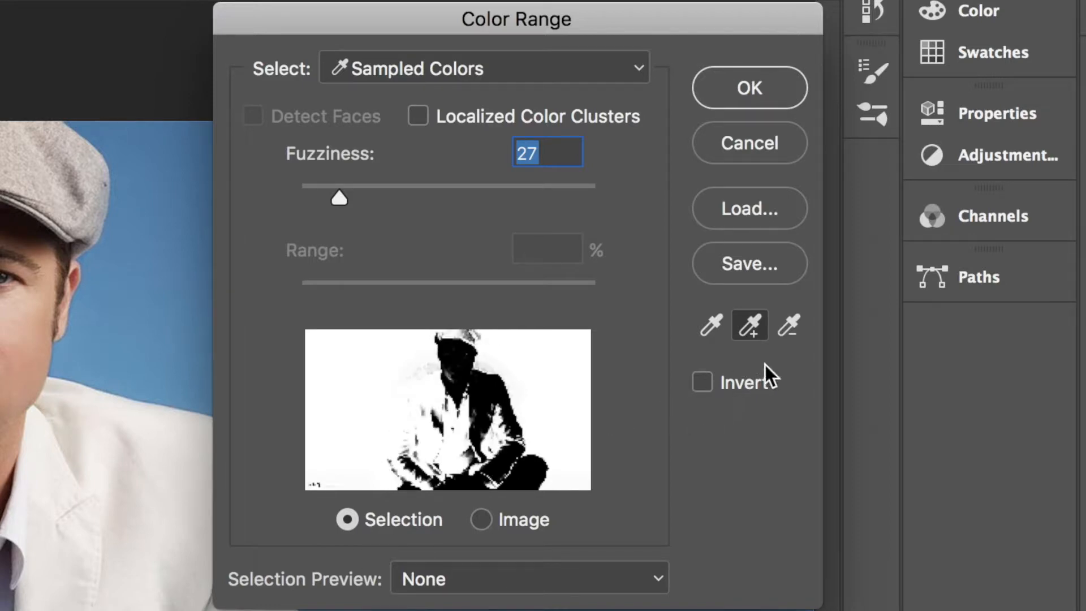
# - Subtract the cap, background and jacket tones from the sampled colour range
pyautogui.click(793, 330)
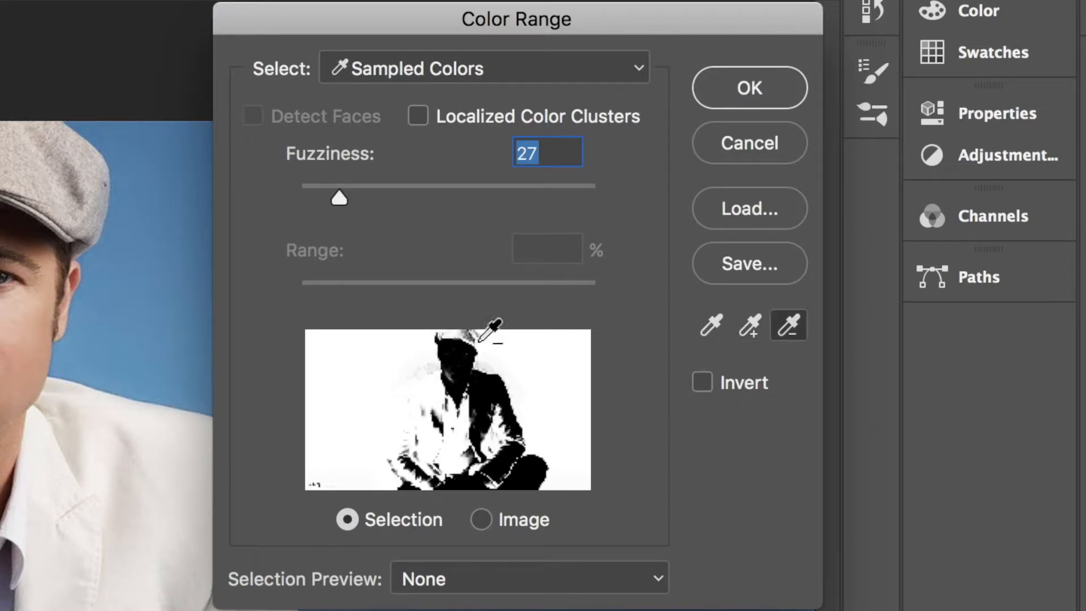
pyautogui.click(456, 335)
pyautogui.click(380, 375)
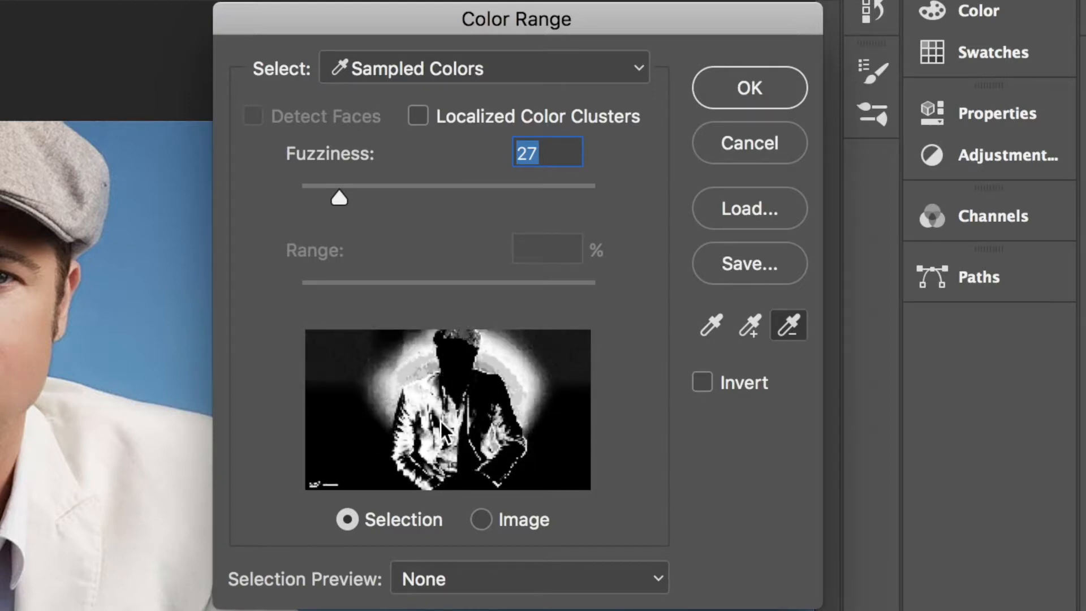
pyautogui.click(414, 402)
pyautogui.moveTo(414, 404); pyautogui.dragTo(418, 433)
# - Restart the range with a single sample of the blue background and set the fuzziness to 0
pyautogui.click(710, 328)
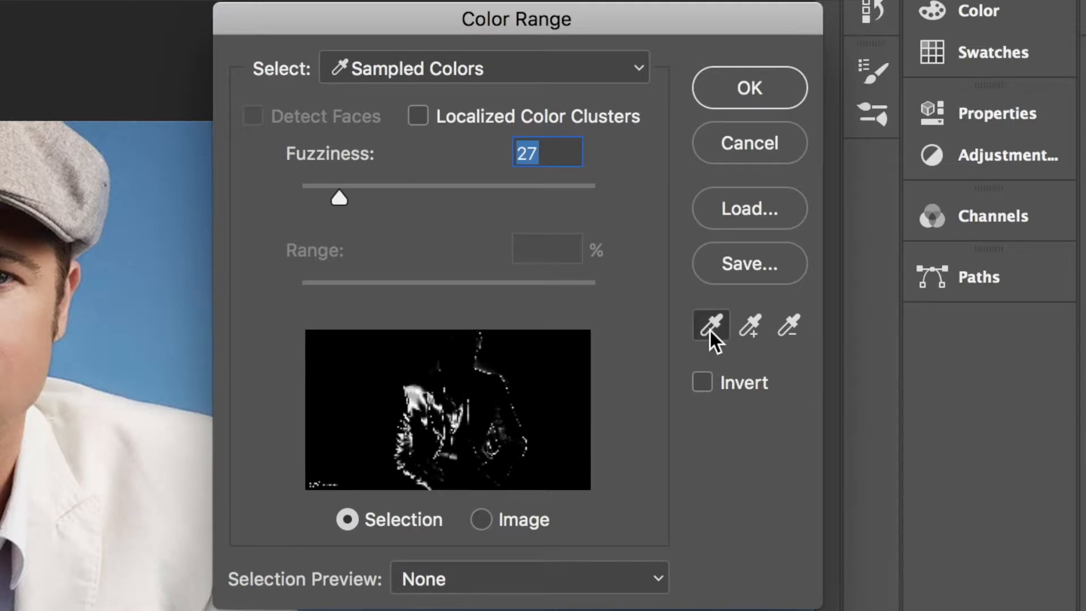
pyautogui.click(354, 371)
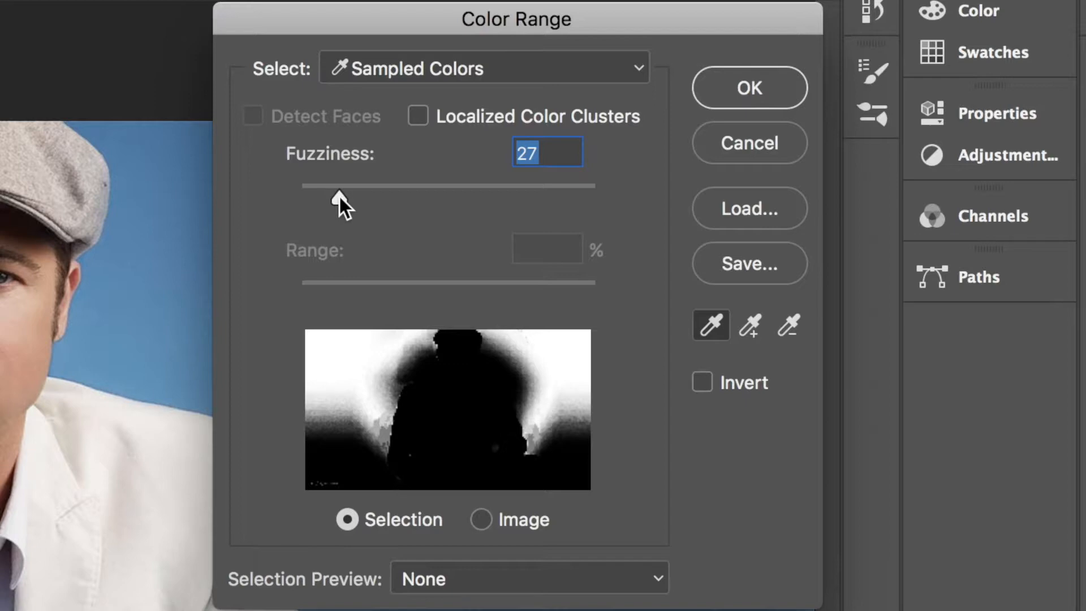
pyautogui.moveTo(338, 196); pyautogui.dragTo(278, 226)
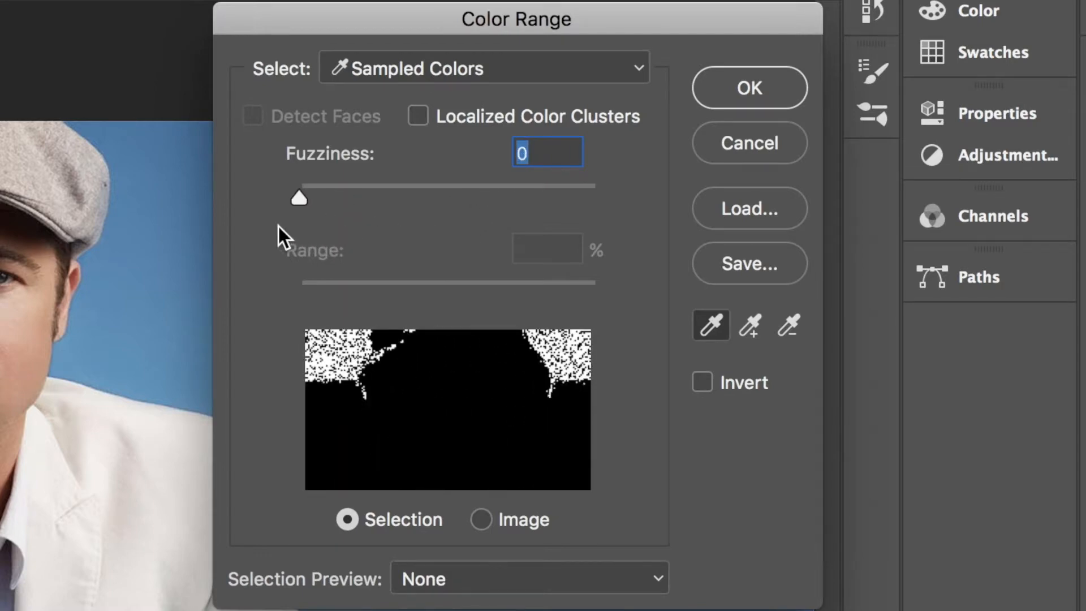
pyautogui.moveTo(320, 387); pyautogui.dragTo(342, 364)
pyautogui.click(342, 364)
# - Set the fuzziness to 200 and sample the man's face
pyautogui.moveTo(300, 198); pyautogui.dragTo(627, 193)
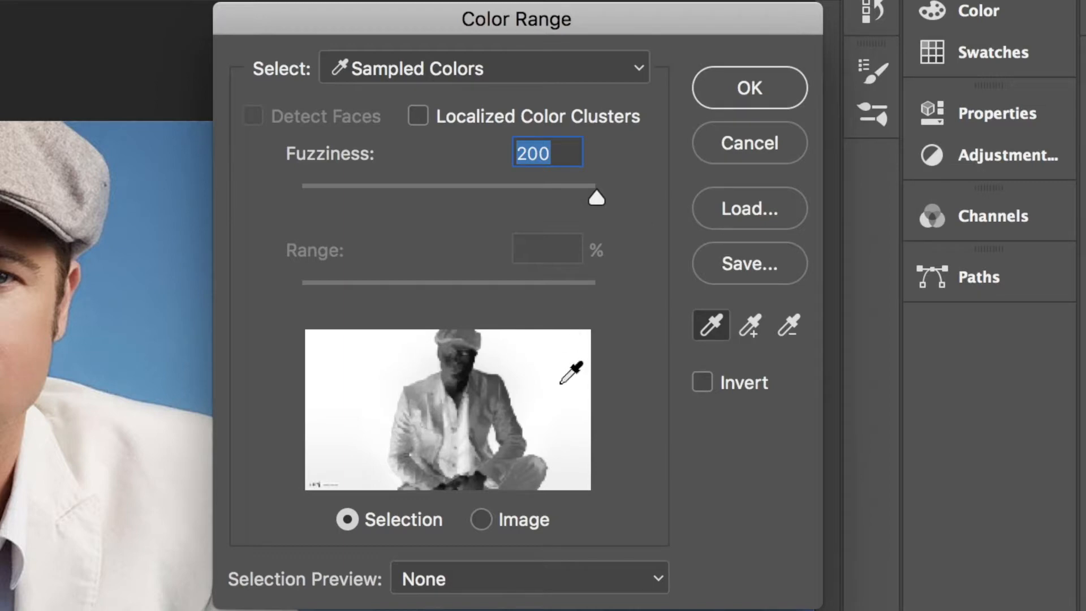
pyautogui.click(447, 381)
pyautogui.click(464, 376)
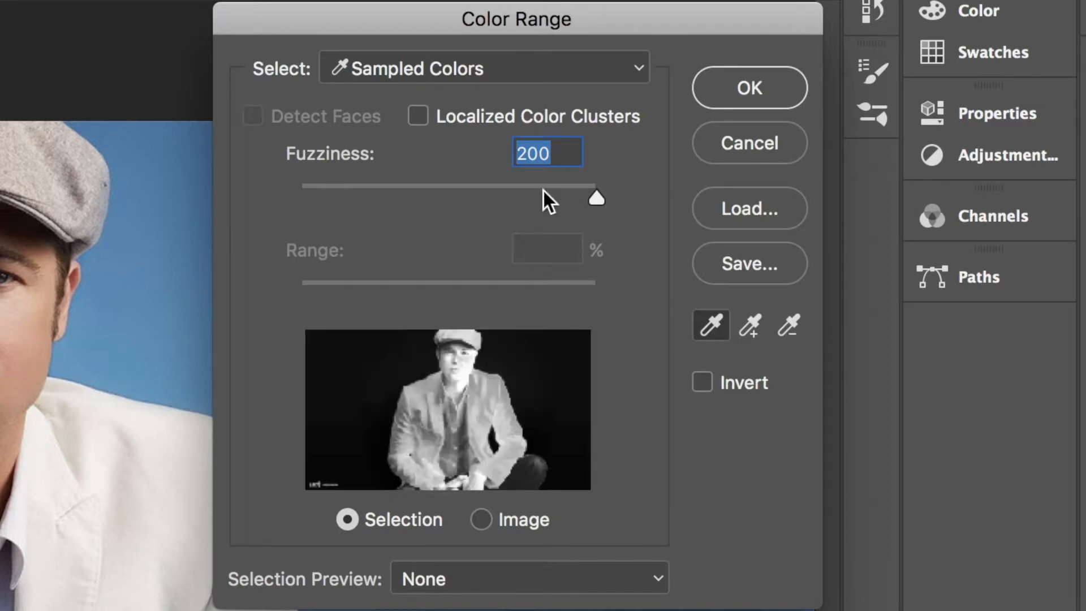
# - Reduce the fuzziness to 92 and further to 70, and sample the blue background as the selection colour
pyautogui.moveTo(590, 201); pyautogui.dragTo(436, 210)
pyautogui.click(367, 350)
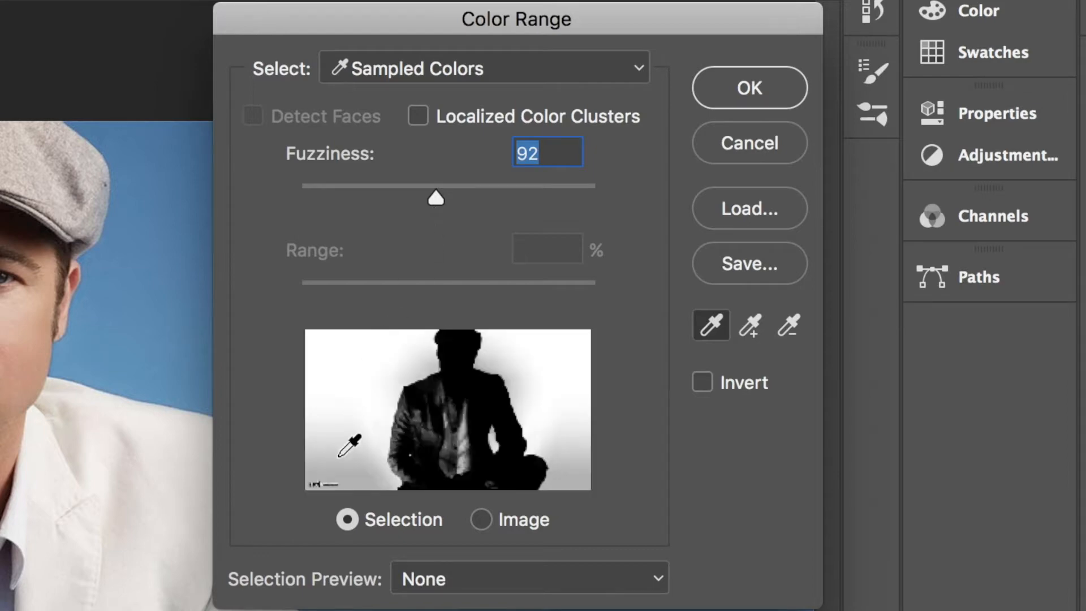
pyautogui.moveTo(436, 204); pyautogui.dragTo(405, 202)
pyautogui.click(380, 333)
pyautogui.click(366, 425)
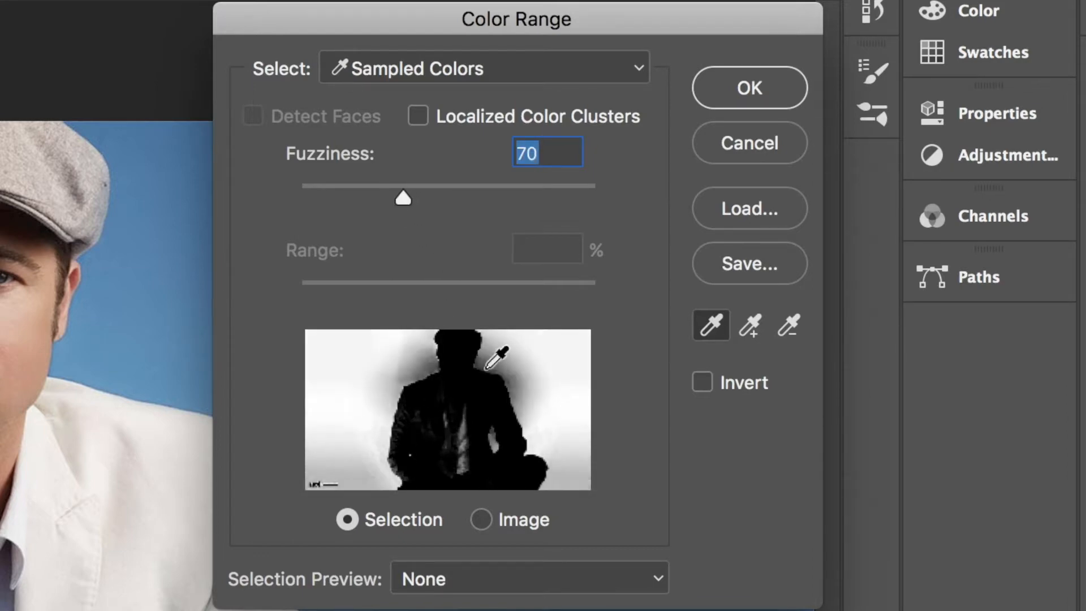
# - Add the glow above the shoulder and the lower background blue to the range, and apply the selection
pyautogui.click(508, 364)
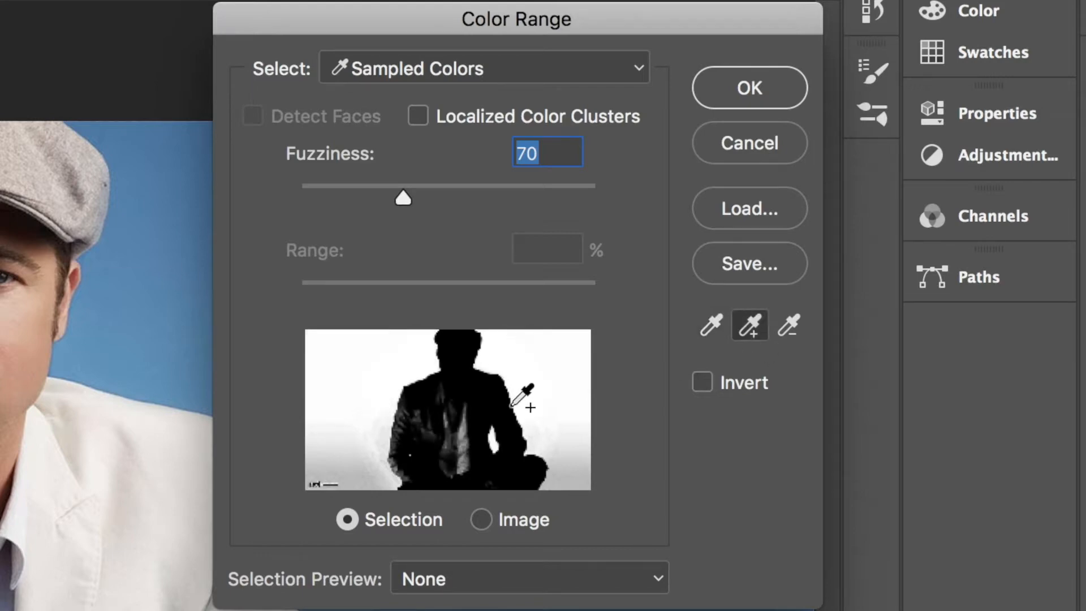
pyautogui.click(375, 484)
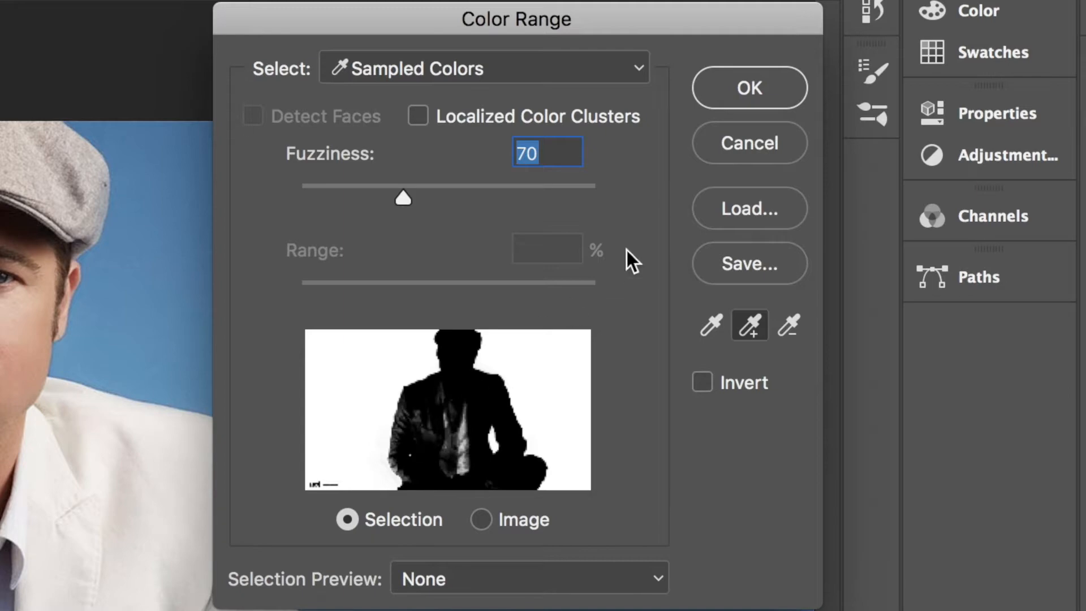
pyautogui.click(749, 88)
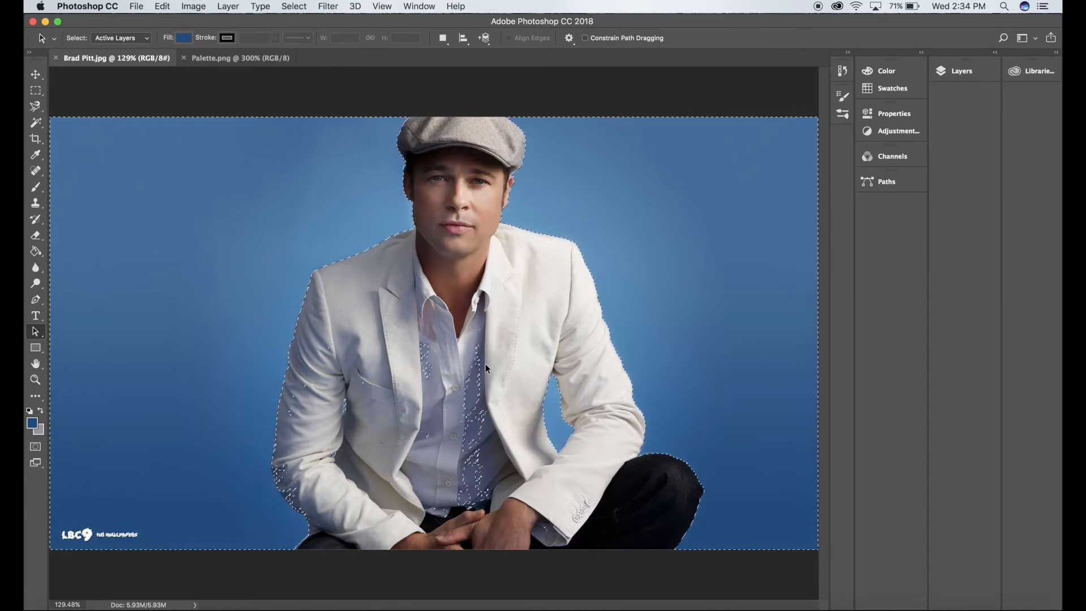
# - Reopen Color Range on the selected background and reduce the fuzziness to 60
pyautogui.click(294, 6)
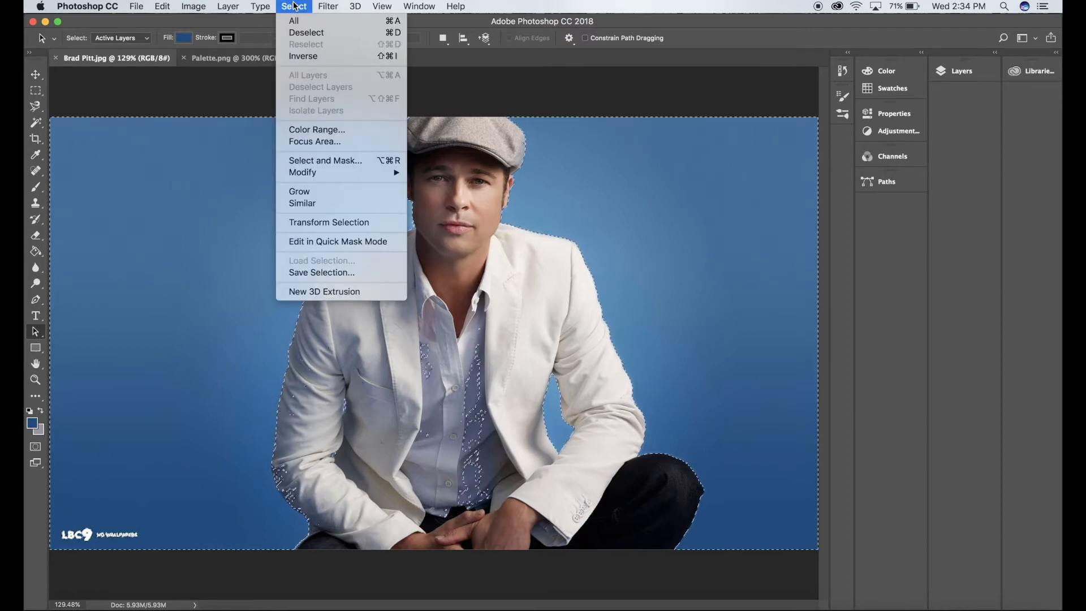
pyautogui.click(321, 126)
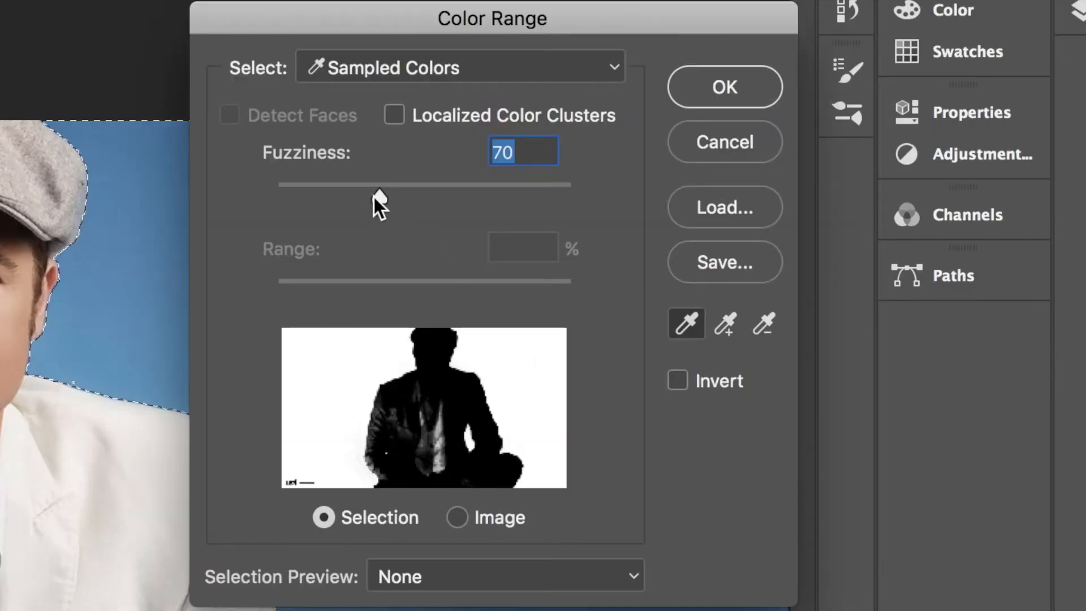
pyautogui.moveTo(381, 202); pyautogui.dragTo(364, 203)
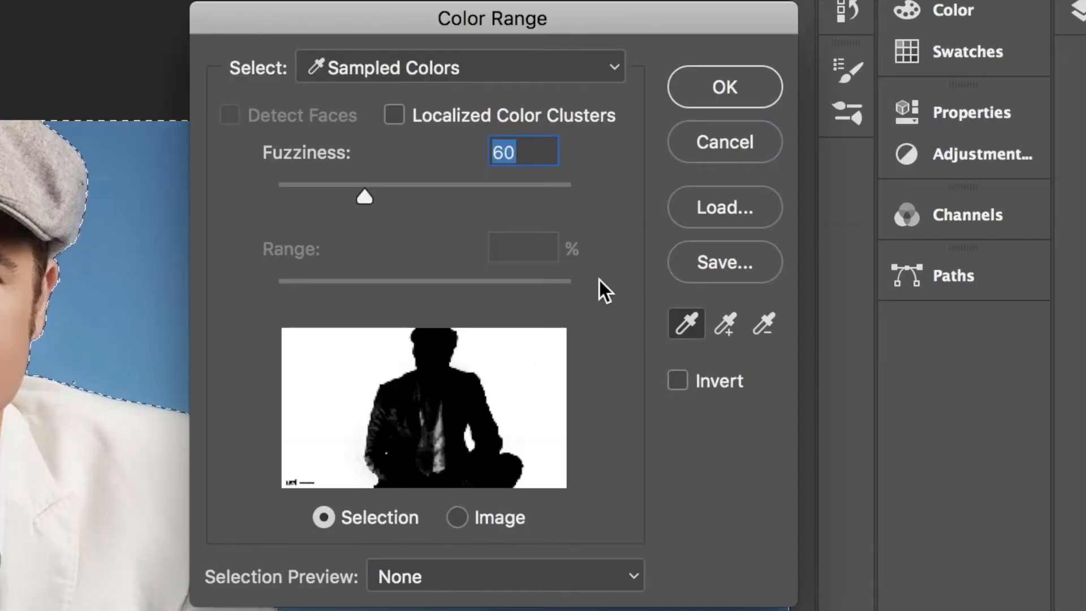
# - Subtract the shirt's bluish tones from the colour range, sampling the lower shirt area repeatedly in the selection preview
pyautogui.click(753, 328)
pyautogui.click(437, 447)
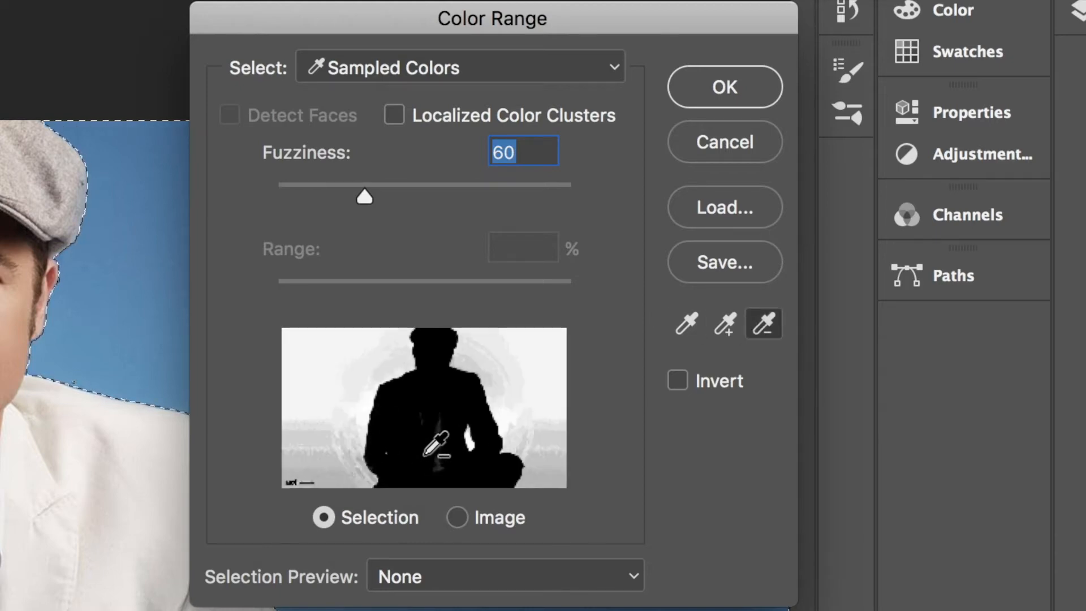
pyautogui.click(436, 452)
pyautogui.click(436, 452)
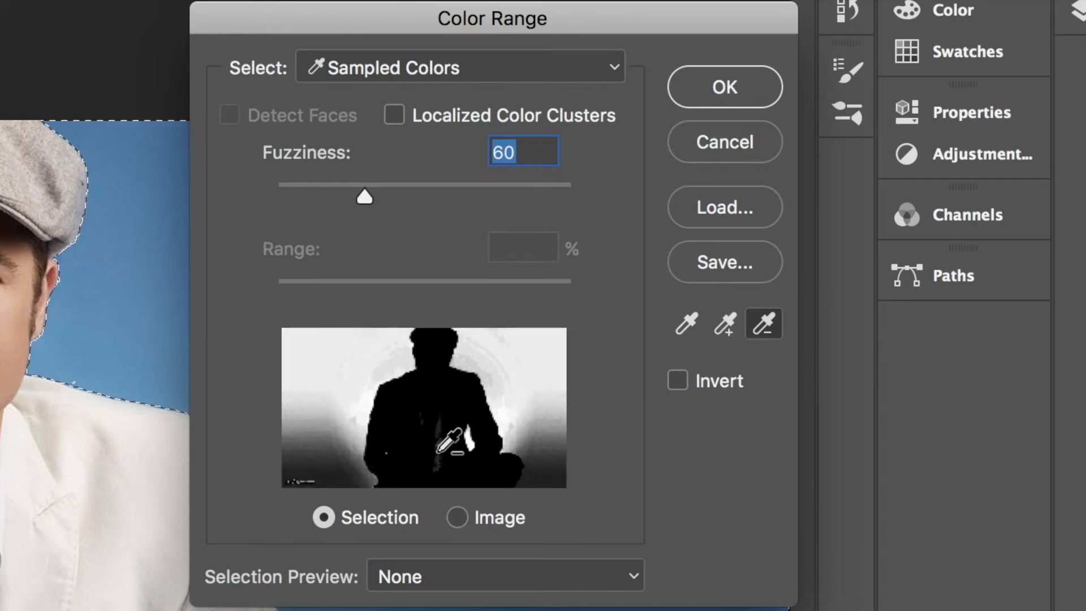
# - Set the fuzziness to 39 and restart the range with a single sample of the lower-left blue background
pyautogui.moveTo(369, 194); pyautogui.dragTo(334, 197)
pyautogui.click(687, 327)
pyautogui.click(313, 465)
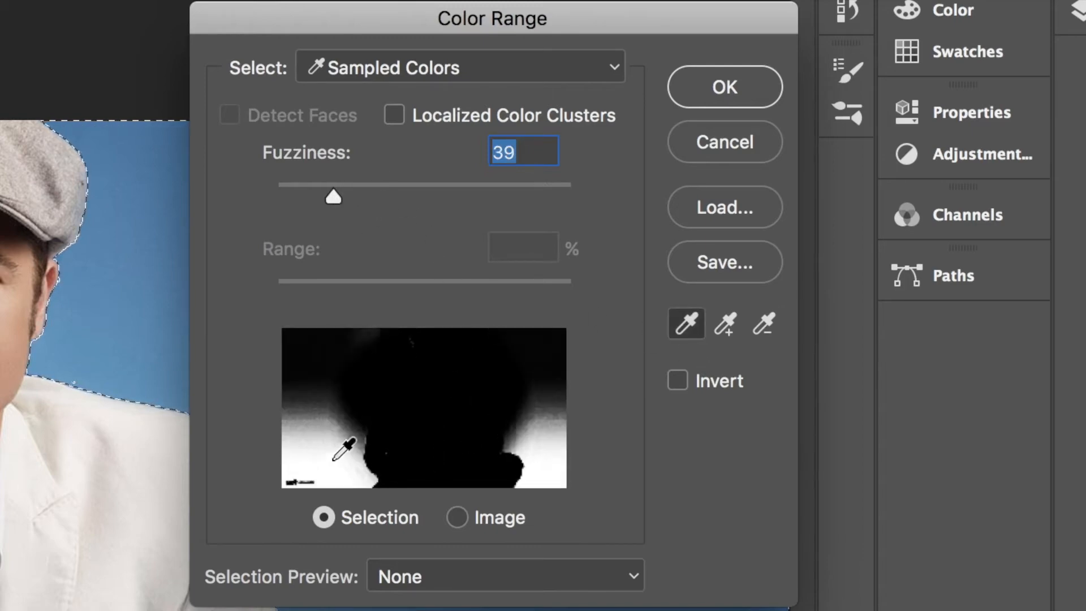
# - Add the upper-right background blue and the lighter glow beside the man's shoulder to the colour range
pyautogui.click(717, 333)
pyautogui.click(554, 372)
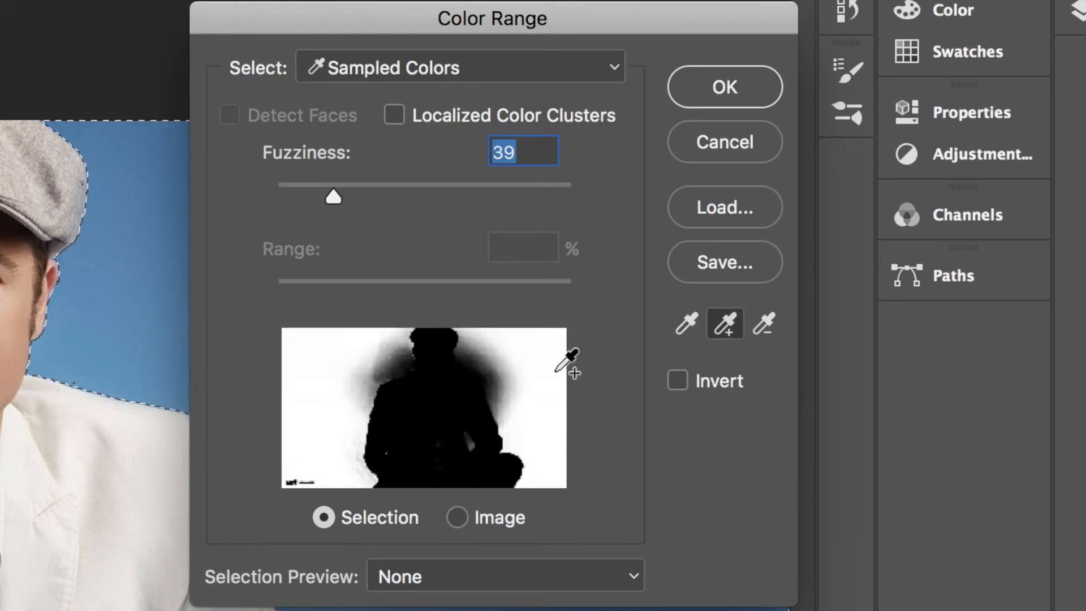
pyautogui.click(490, 387)
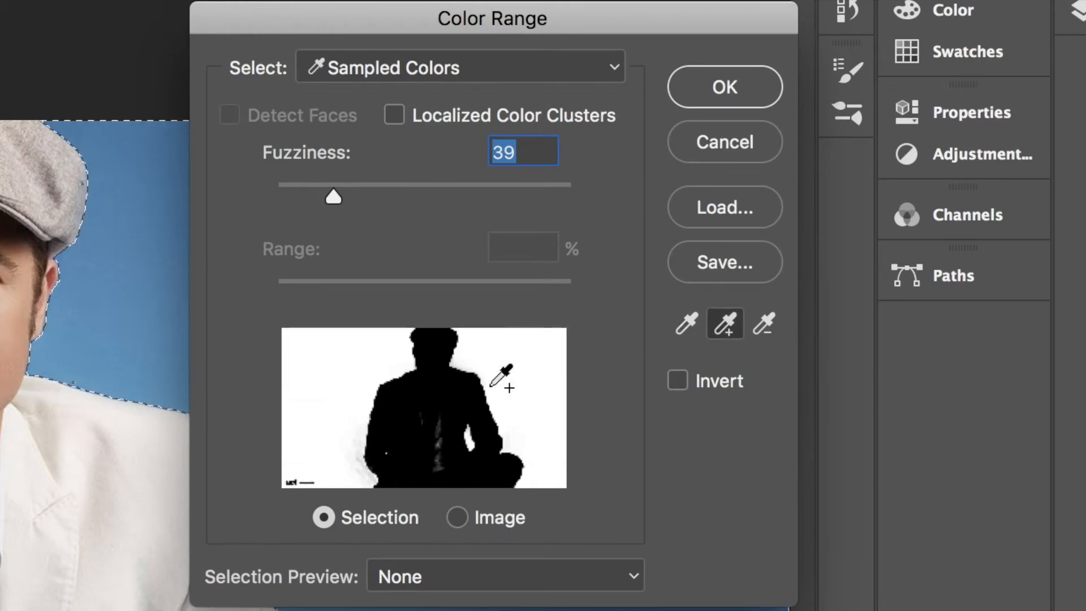
# - Subtract the shirt's remaining bluish tone from the range and apply the selection
pyautogui.click(764, 327)
pyautogui.click(434, 456)
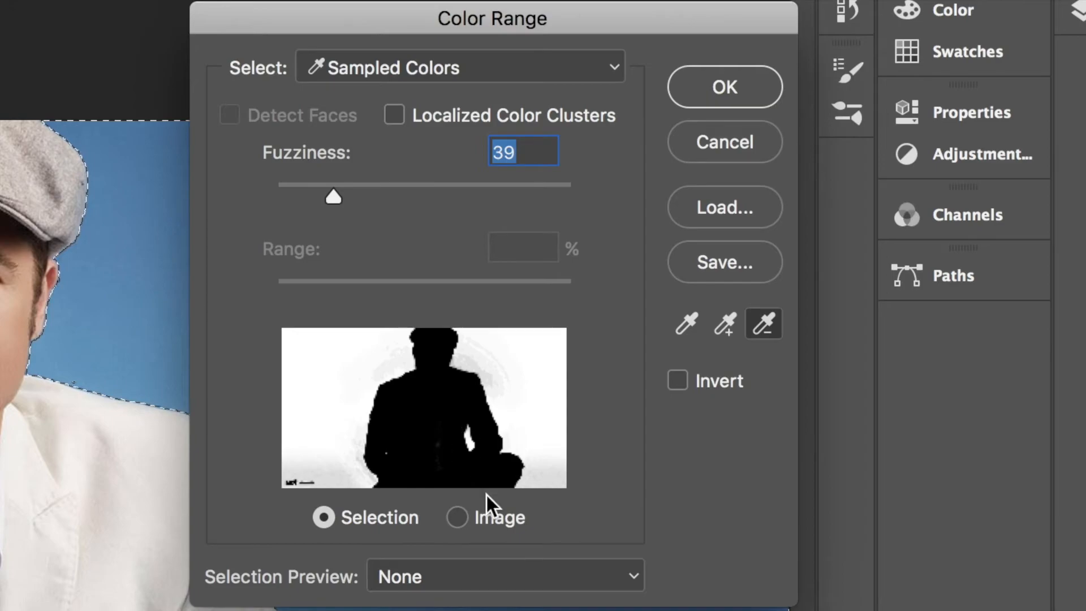
pyautogui.click(710, 94)
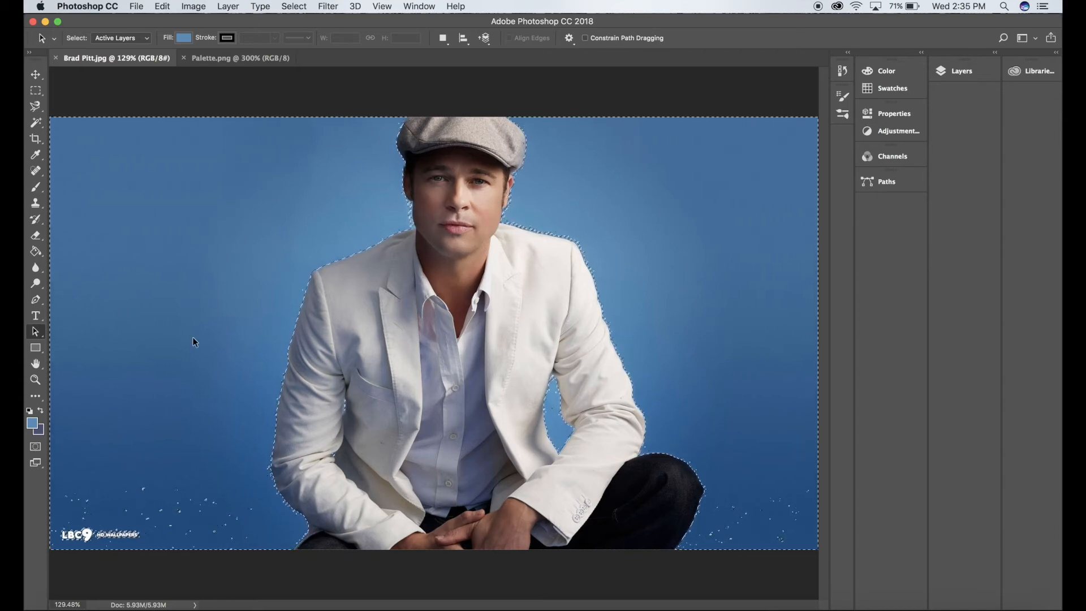
# - Unlock the photo's background layer so it becomes a regular editable layer
pyautogui.click(951, 73)
pyautogui.click(904, 136)
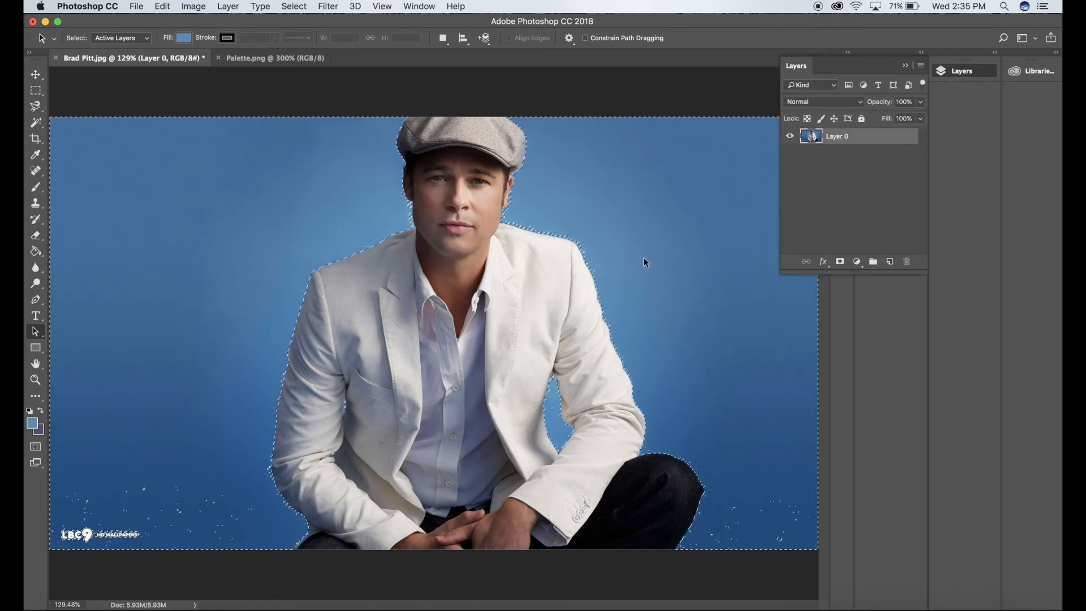
# - Try deleting the selected blue background from the layer and undo the deletion
pyautogui.press('Delete')
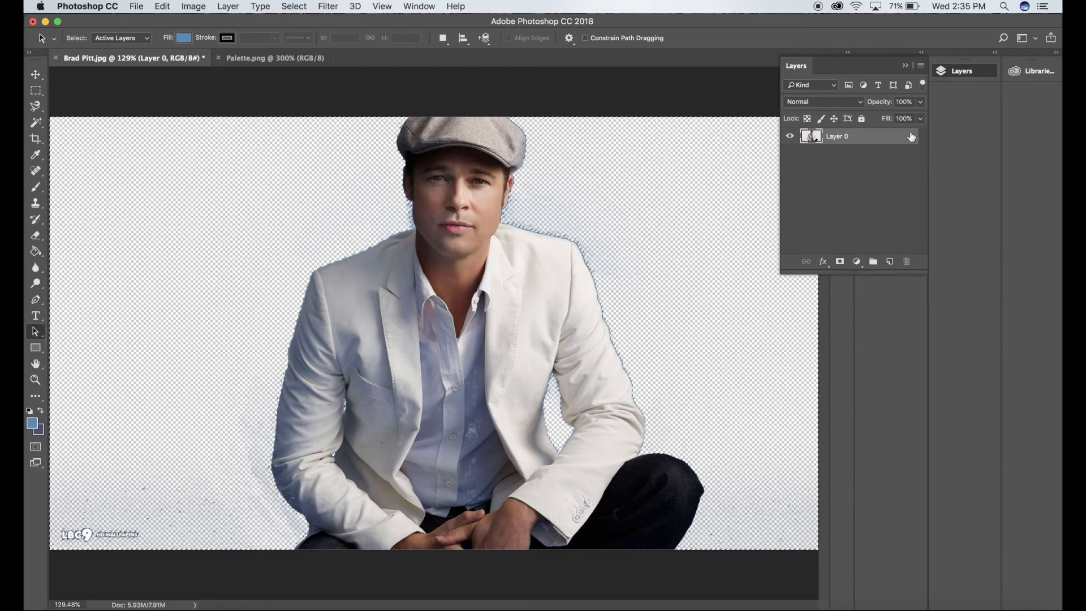
pyautogui.press('super+z')
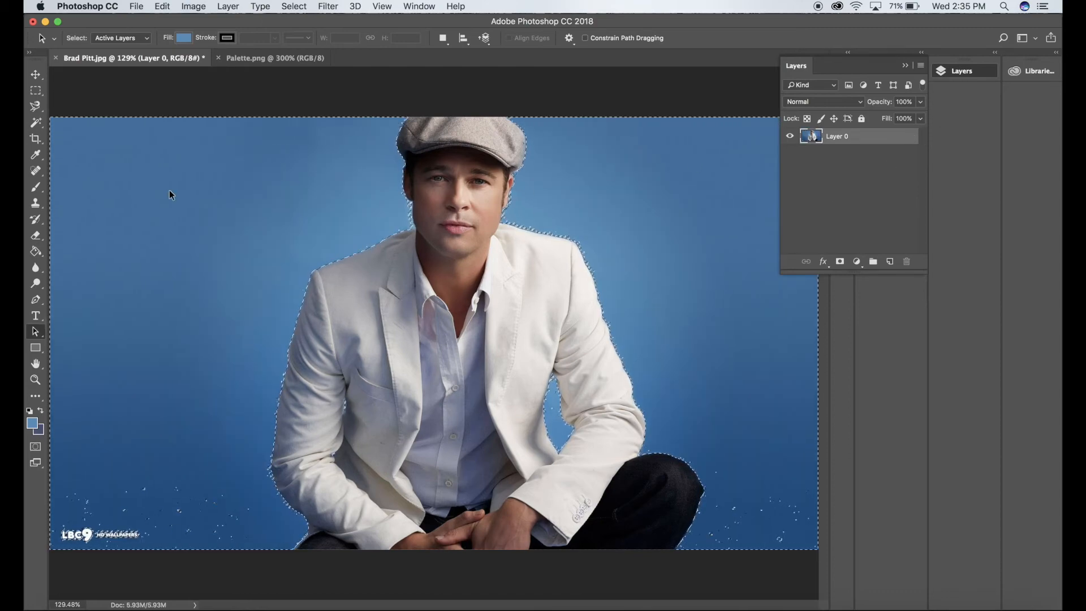
# - Activate the Brush tool and set the foreground colour to a muted pink
pyautogui.press('b')
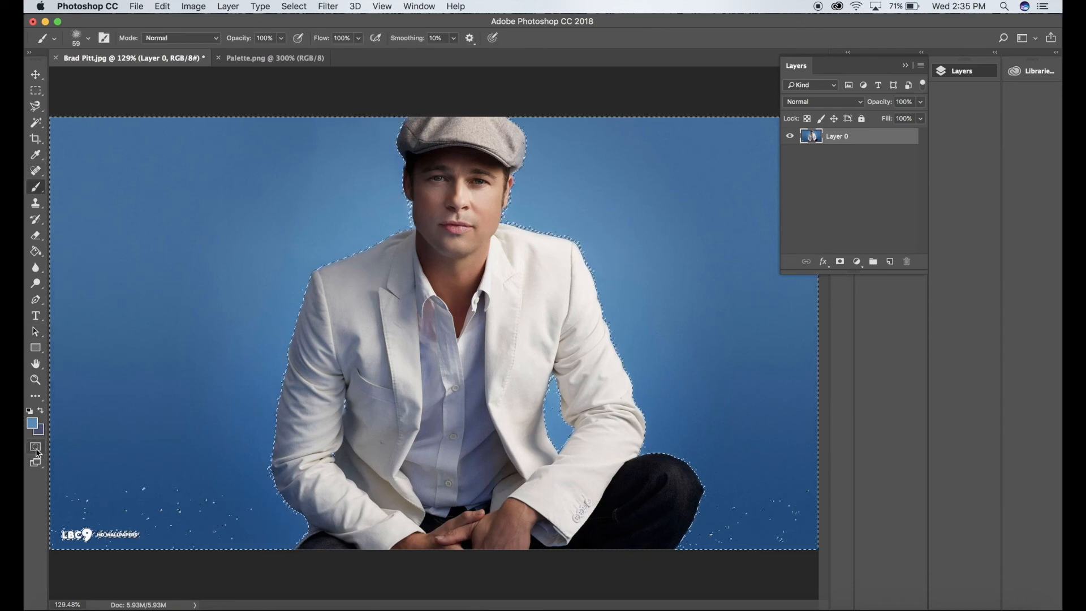
pyautogui.click(32, 423)
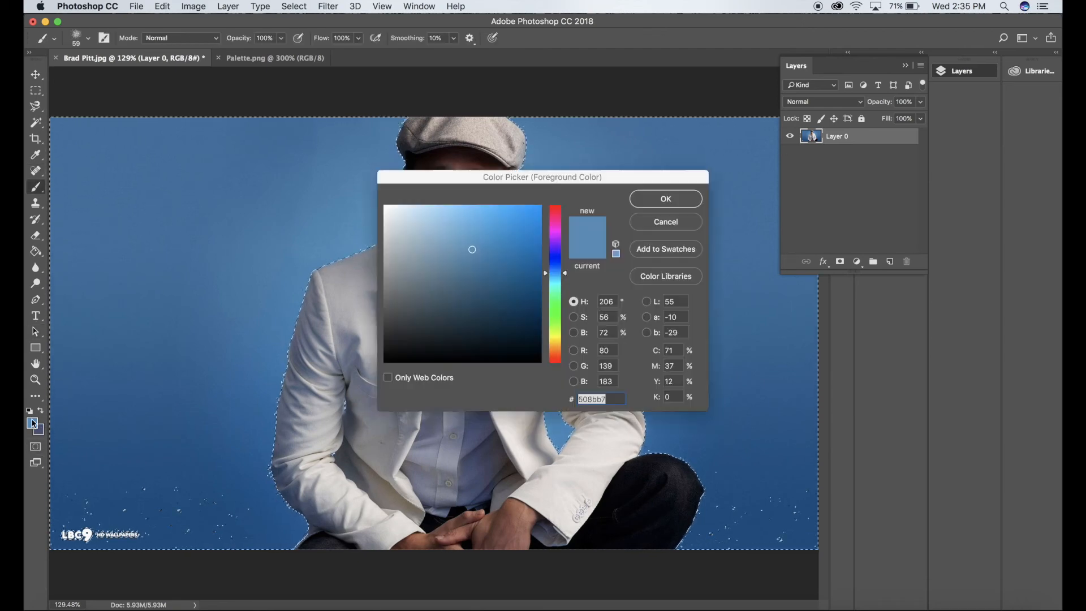
pyautogui.click(552, 217)
pyautogui.click(644, 205)
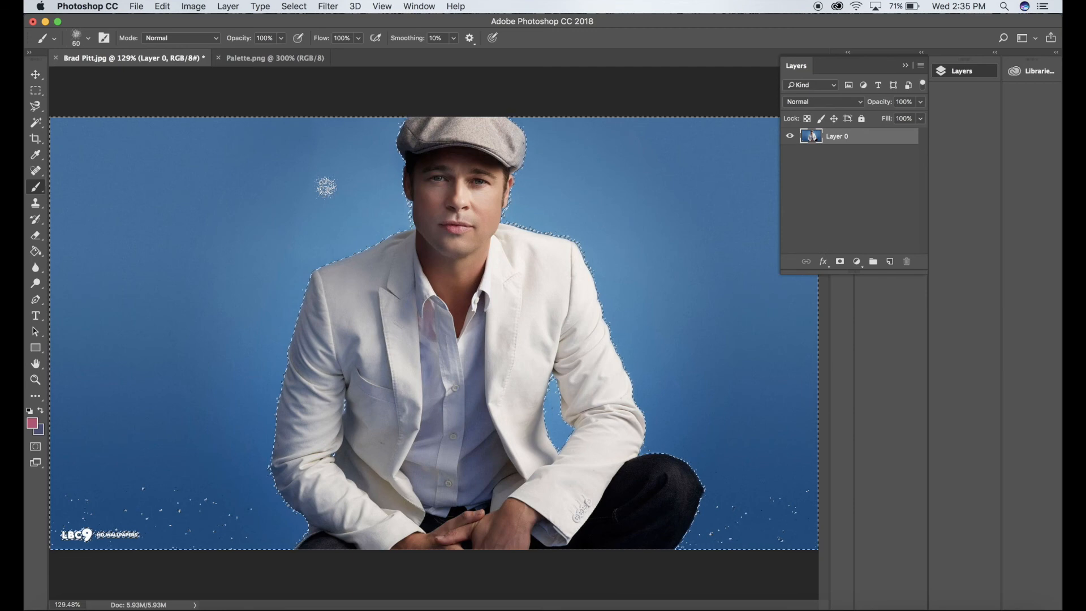
# - Enlarge the brush to 175 and paint pink over the selected background on the man's left-hand side of the photo
pyautogui.press(']')
pyautogui.press(']')
pyautogui.press(']')
pyautogui.press(']')
pyautogui.press(']')
pyautogui.press(']')
pyautogui.press(']')
pyautogui.press(']')
pyautogui.moveTo(325, 182)
pyautogui.mouseDown()
pyautogui.moveTo(290, 185)
pyautogui.moveTo(203, 238)
pyautogui.moveTo(436, 218)
pyautogui.moveTo(447, 275)
pyautogui.moveTo(253, 191)
pyautogui.moveTo(435, 203)
pyautogui.moveTo(376, 244)
pyautogui.moveTo(54, 242)
pyautogui.moveTo(354, 84)
pyautogui.moveTo(260, 214)
pyautogui.moveTo(138, 283)
pyautogui.moveTo(327, 162)
pyautogui.moveTo(178, 185)
pyautogui.moveTo(100, 229)
pyautogui.moveTo(75, 178)
pyautogui.moveTo(79, 87)
pyautogui.moveTo(53, 247)
pyautogui.moveTo(92, 281)
pyautogui.moveTo(88, 498)
pyautogui.moveTo(56, 310)
pyautogui.moveTo(85, 530)
pyautogui.mouseUp()
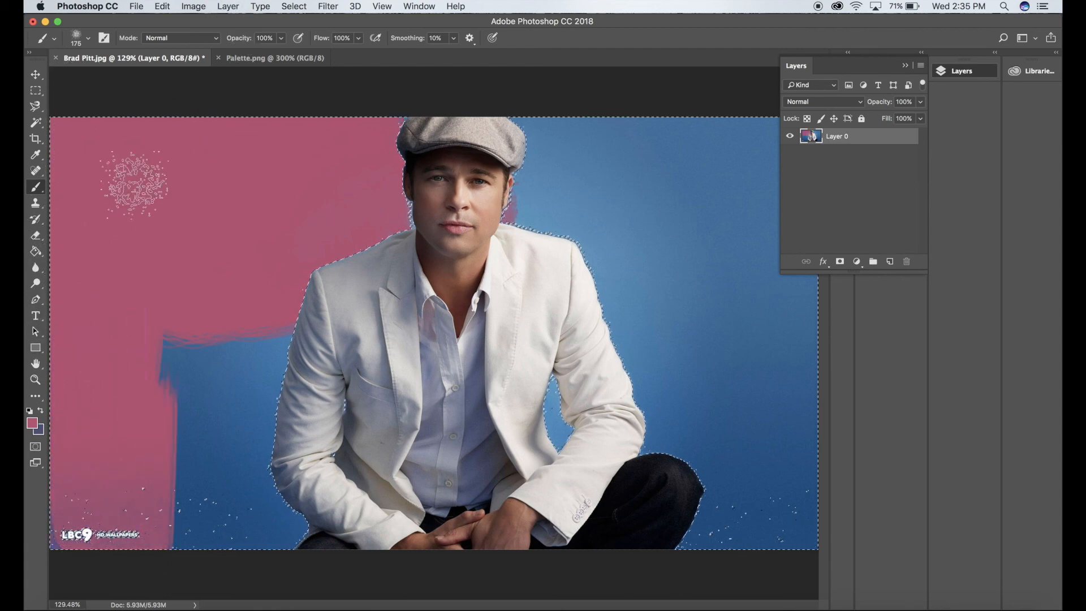